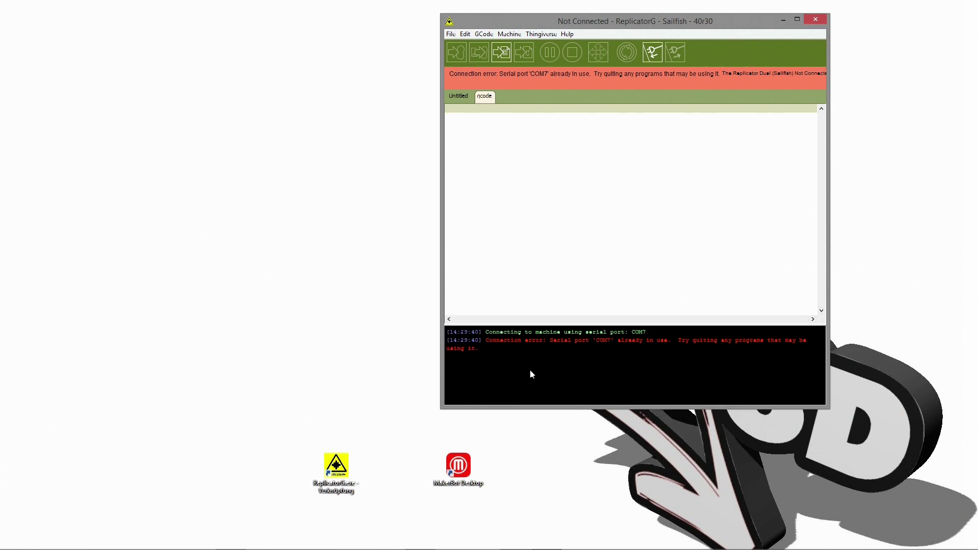
# Check the Machine menu without choosing, move ReplicatorG right, and select then deselect the MakerBot Desktop icon.
pyautogui.click(499, 32)
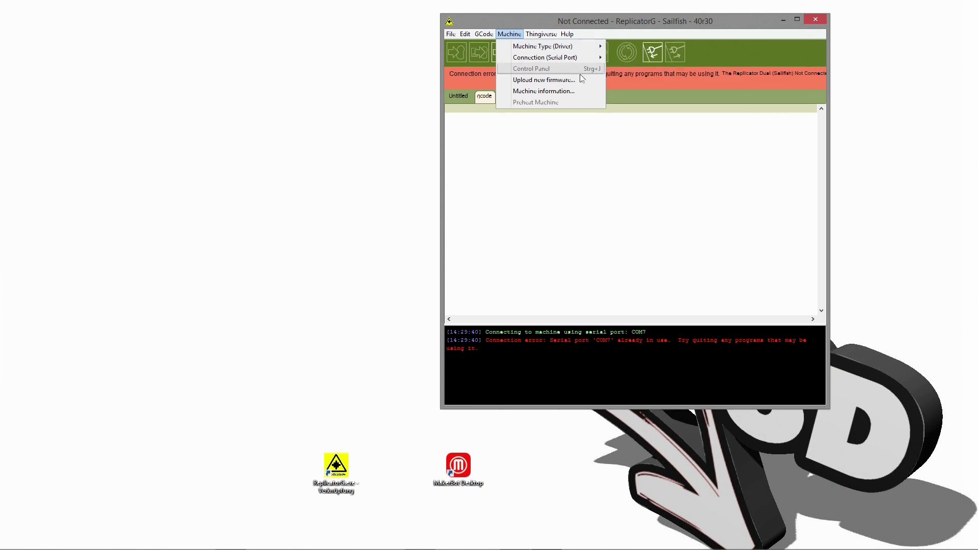
pyautogui.click(573, 174)
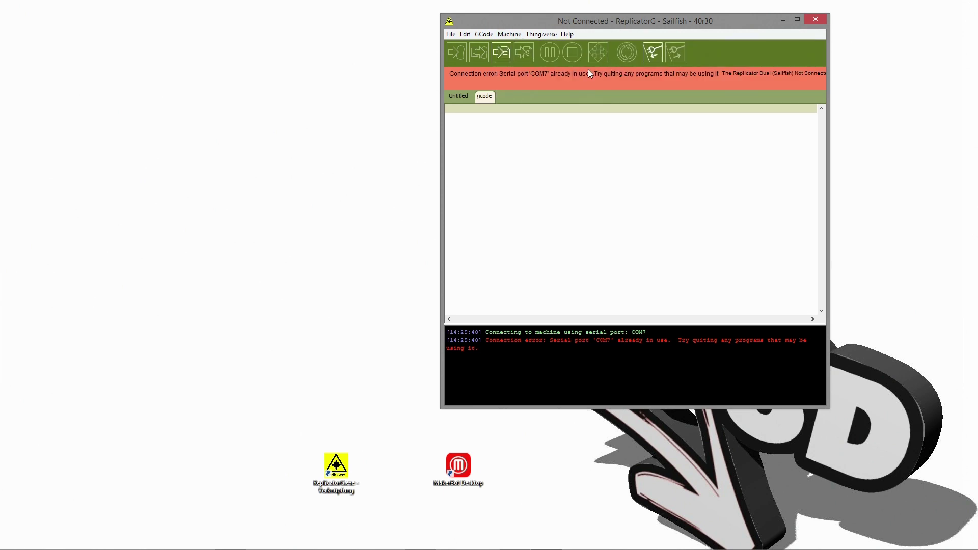
pyautogui.moveTo(600, 20); pyautogui.dragTo(742, 15)
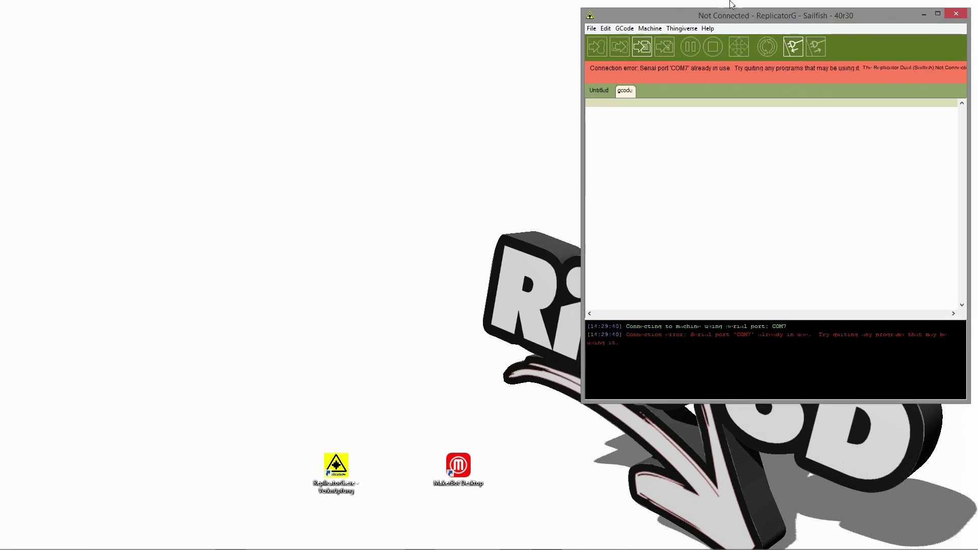
pyautogui.click(458, 467)
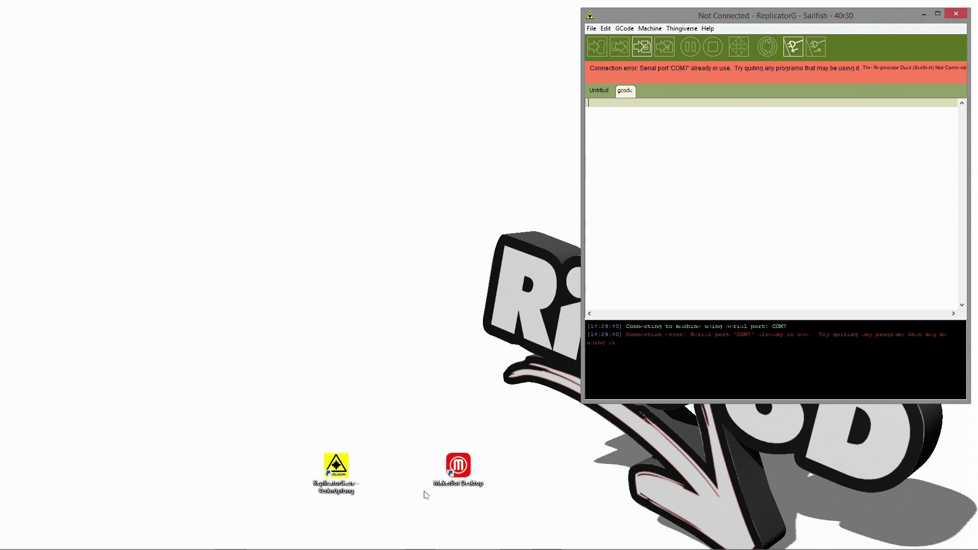
pyautogui.click(498, 451)
# Open Task Manager on the left and end the MakerBot Software process with Task beenden.
pyautogui.hotkey('ctrl', 'shift', 'Escape')
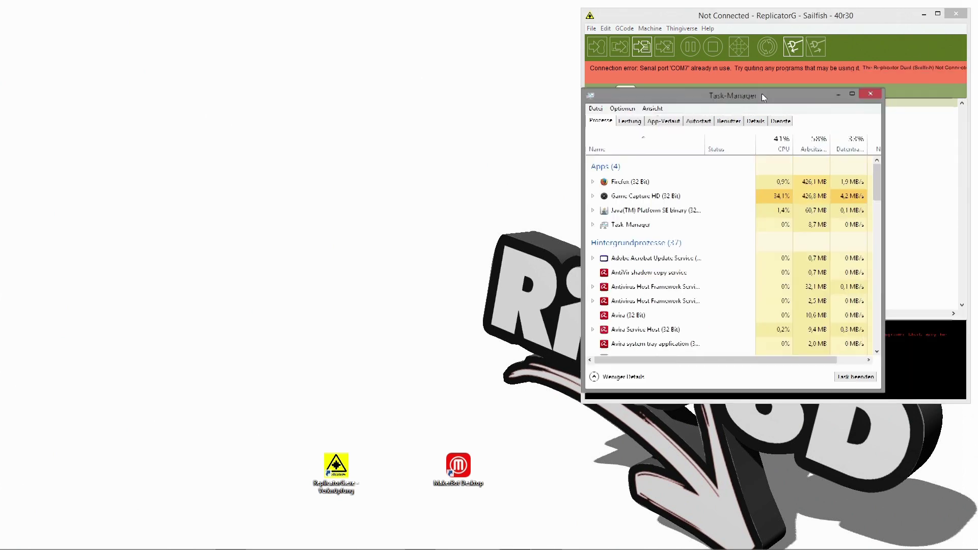
pyautogui.moveTo(764, 95); pyautogui.dragTo(371, 51)
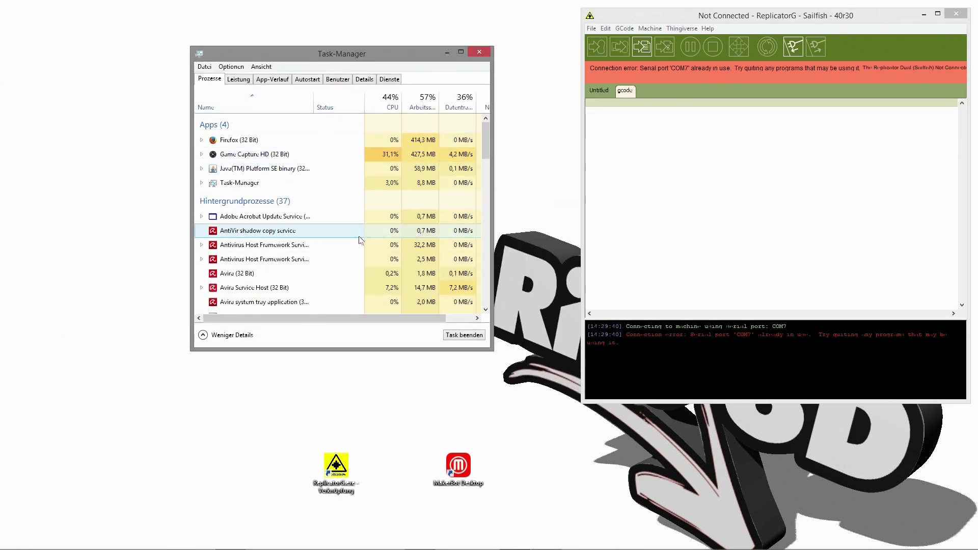
pyautogui.scroll(-1, 349, 238)
pyautogui.scroll(-1, 349, 242)
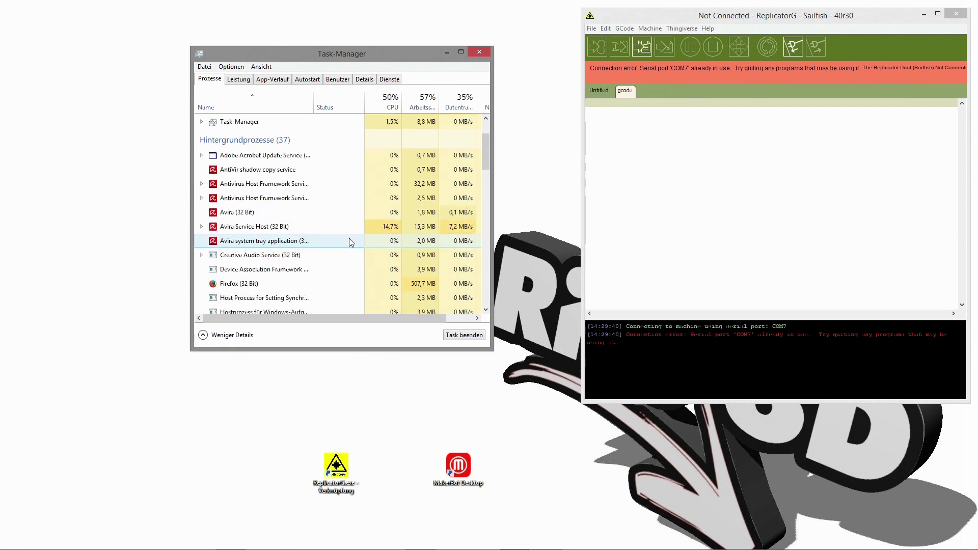
pyautogui.scroll(-1, 349, 242)
pyautogui.scroll(-1, 349, 242)
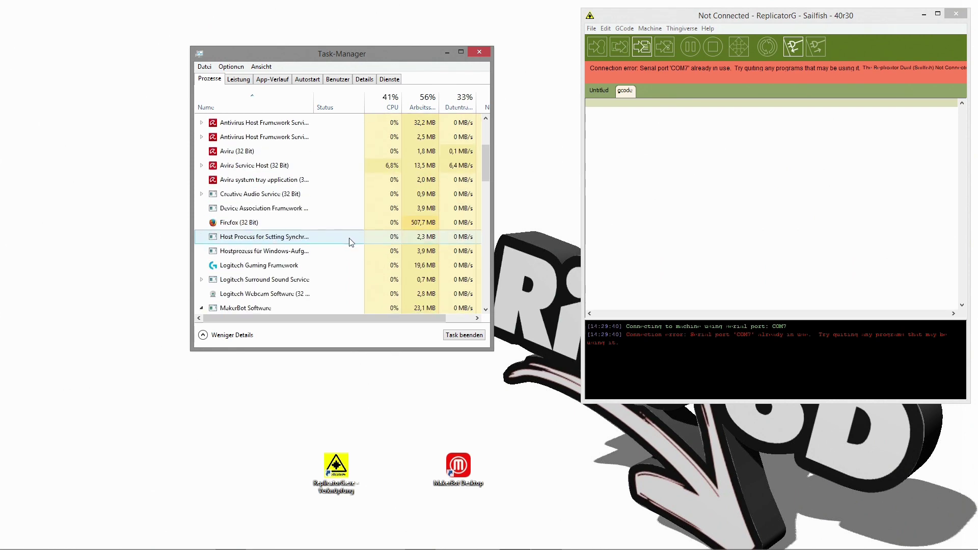
pyautogui.scroll(-1, 350, 242)
pyautogui.scroll(-1, 349, 242)
pyautogui.scroll(-1, 349, 242)
pyautogui.scroll(-1, 349, 242)
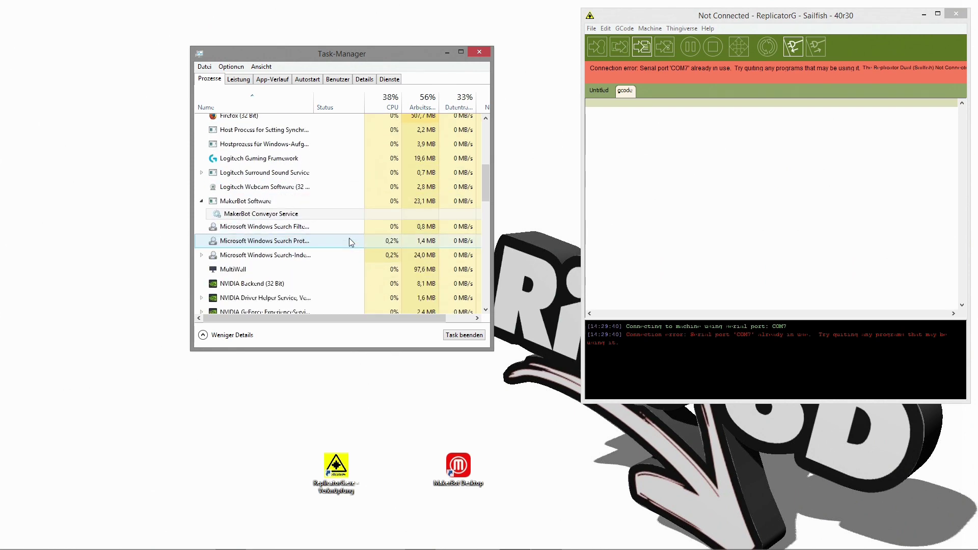
pyautogui.scroll(-2, 349, 242)
pyautogui.scroll(1, 350, 242)
pyautogui.scroll(1, 349, 243)
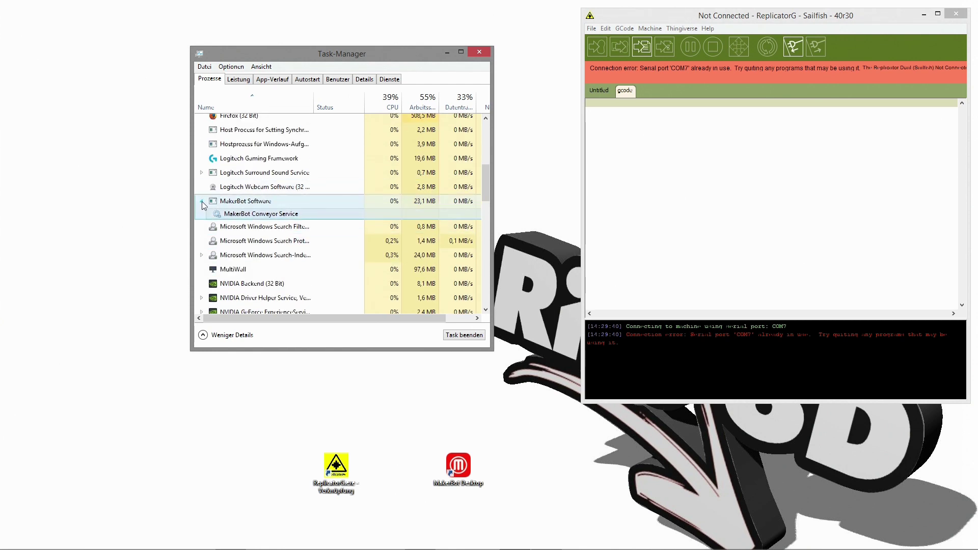
pyautogui.rightClick(251, 204)
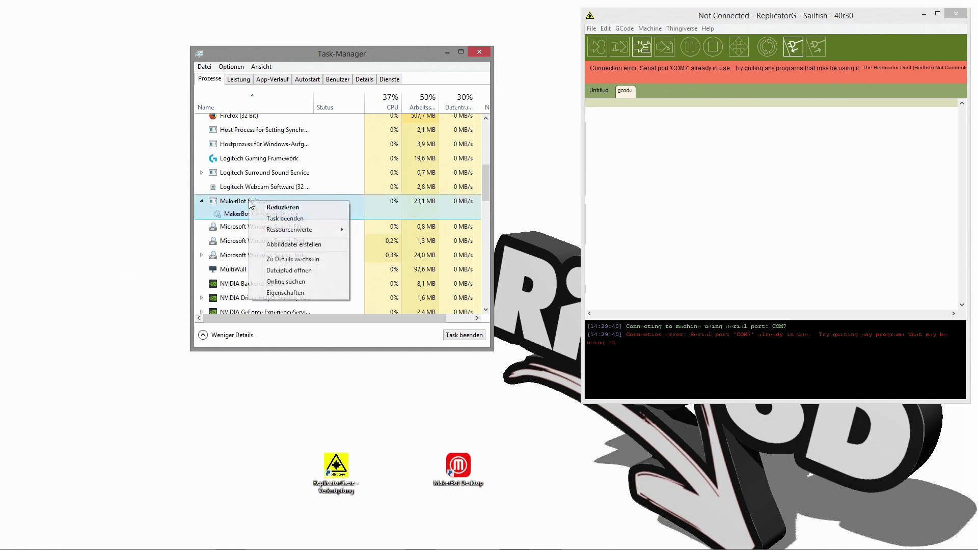
pyautogui.click(285, 217)
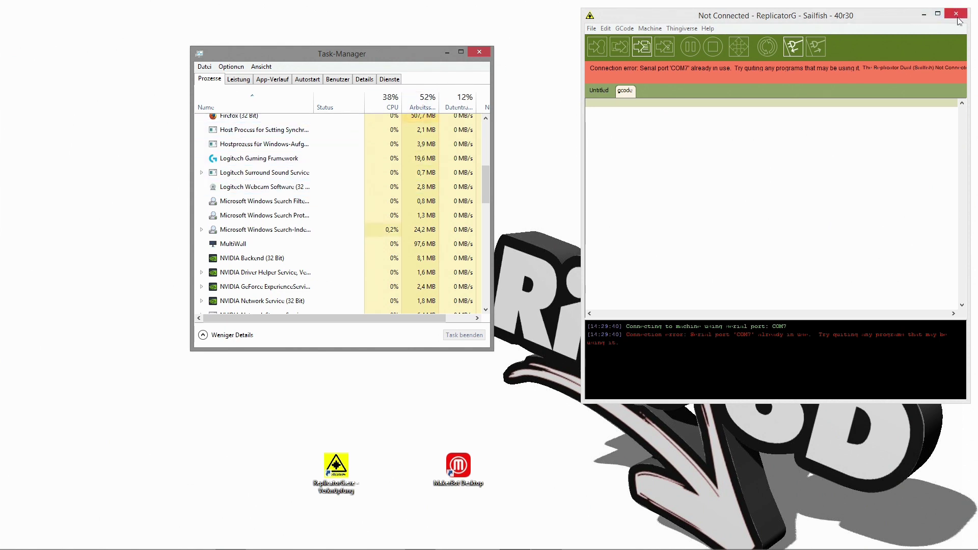
# Connect The Replicator Dual on COM7 until Machine ready, disconnect, then select the MakerBot Desktop shortcut.
pyautogui.click(791, 48)
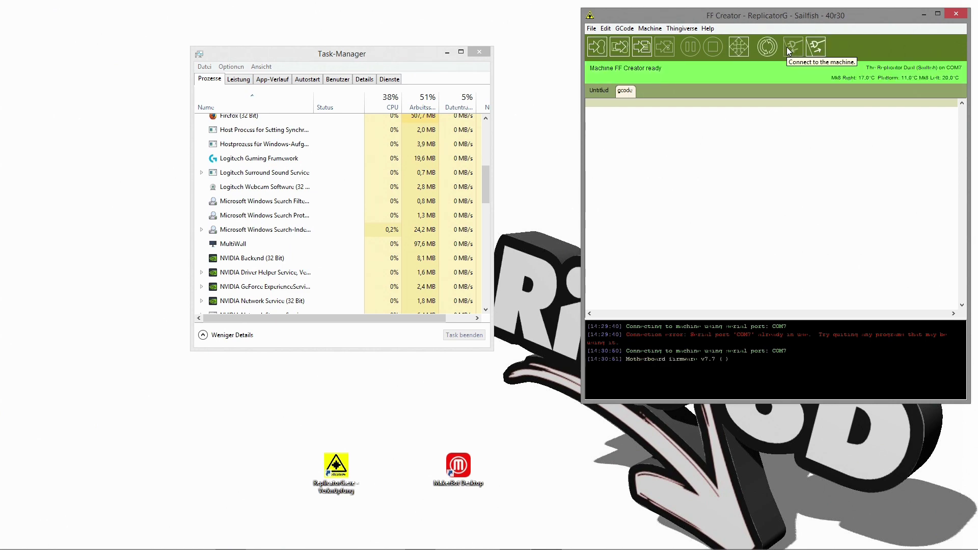
pyautogui.moveTo(823, 16); pyautogui.dragTo(741, 54)
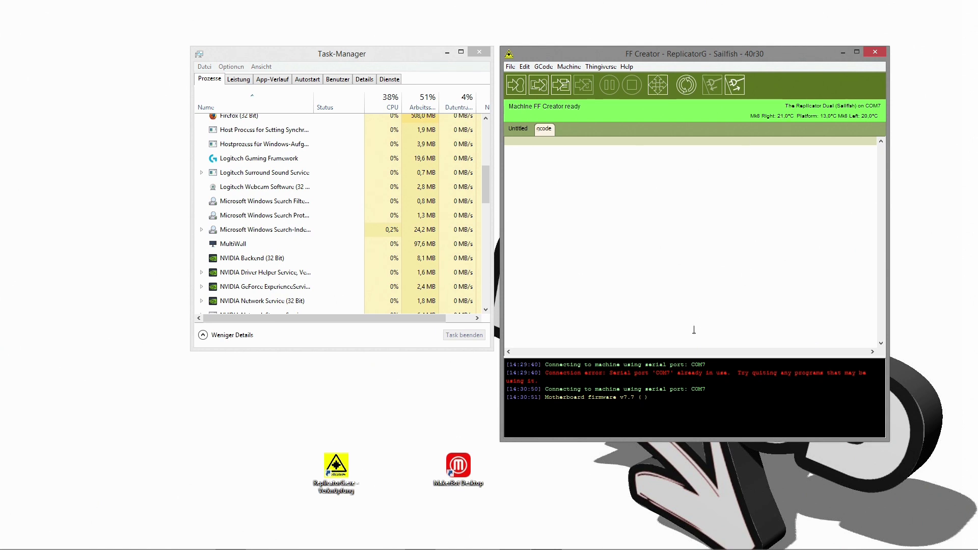
pyautogui.click(735, 84)
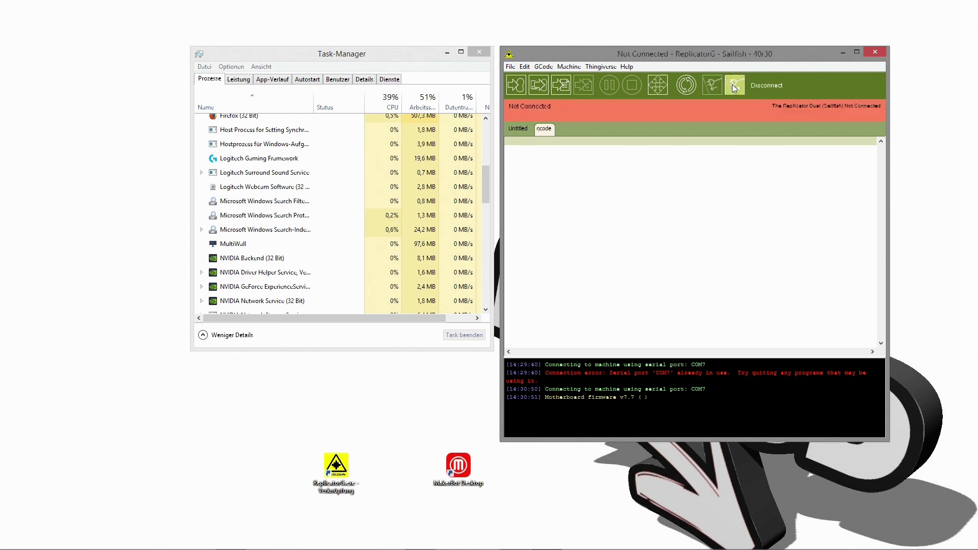
pyautogui.click(458, 465)
pyautogui.doubleClick(459, 465)
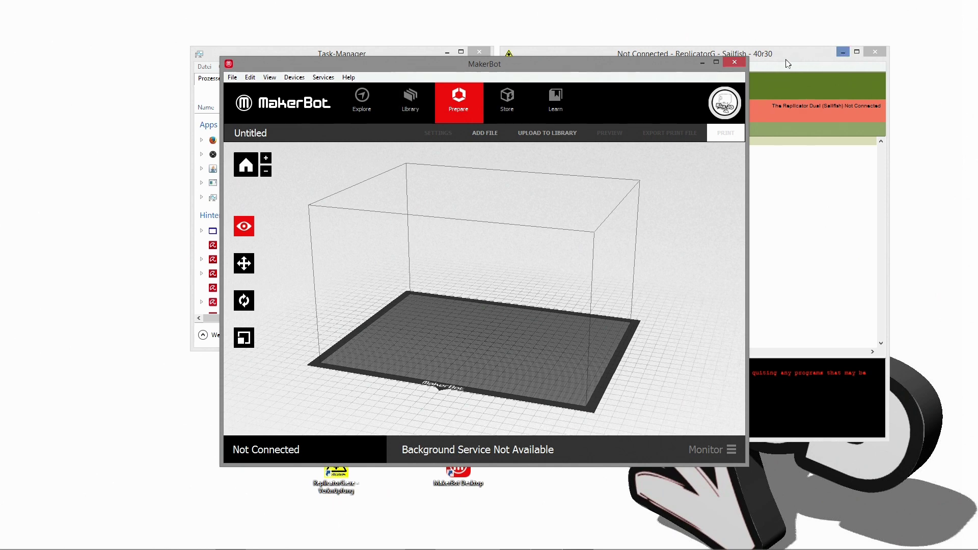
pyautogui.click(734, 62)
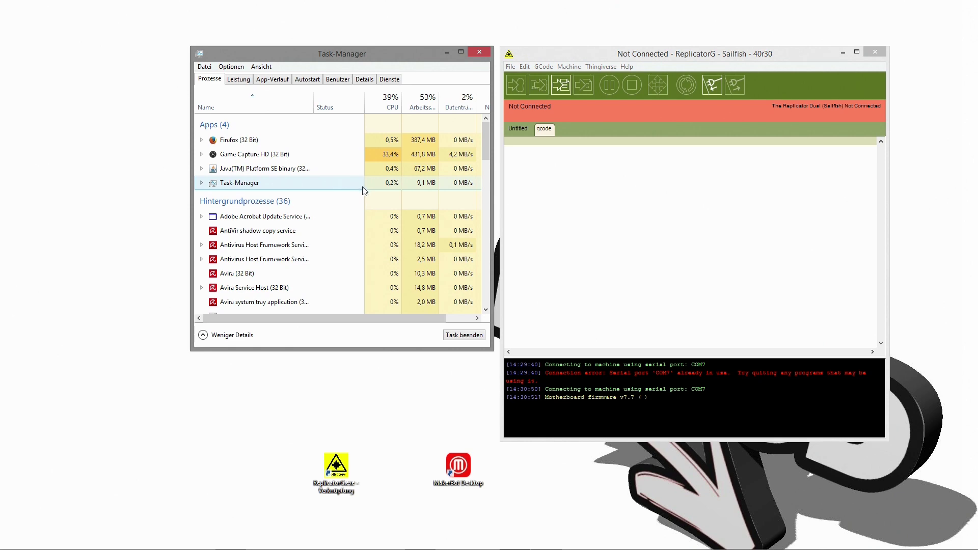
pyautogui.scroll(-2, 365, 191)
pyautogui.scroll(-2, 366, 191)
pyautogui.scroll(-2, 363, 196)
pyautogui.scroll(-2, 362, 197)
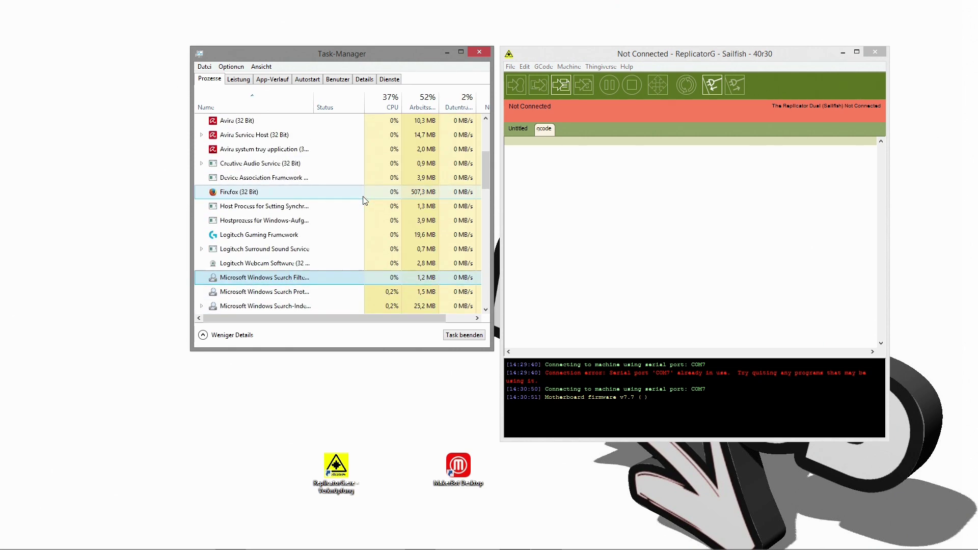
pyautogui.scroll(-1, 363, 196)
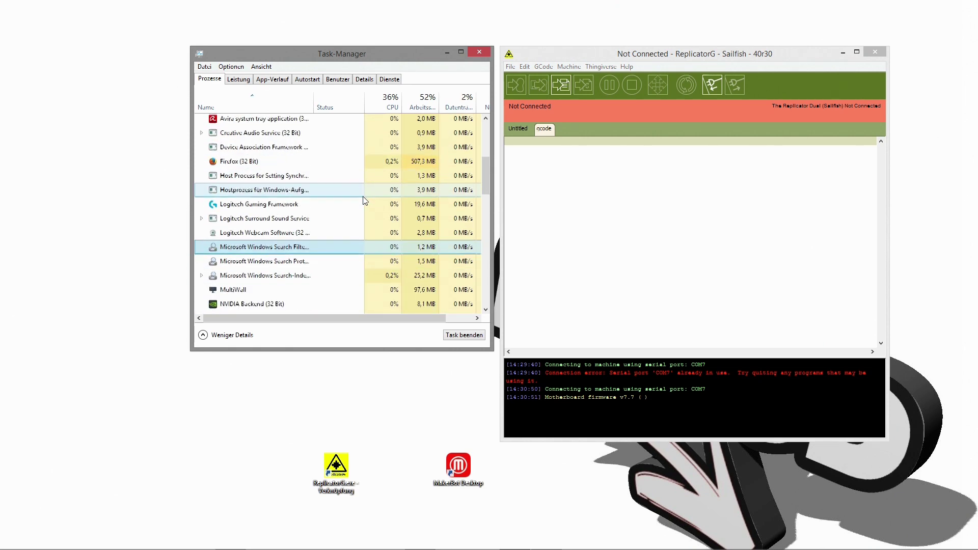
pyautogui.scroll(-1, 363, 196)
pyautogui.scroll(-1, 362, 197)
pyautogui.scroll(-1, 363, 196)
pyautogui.scroll(-1, 363, 196)
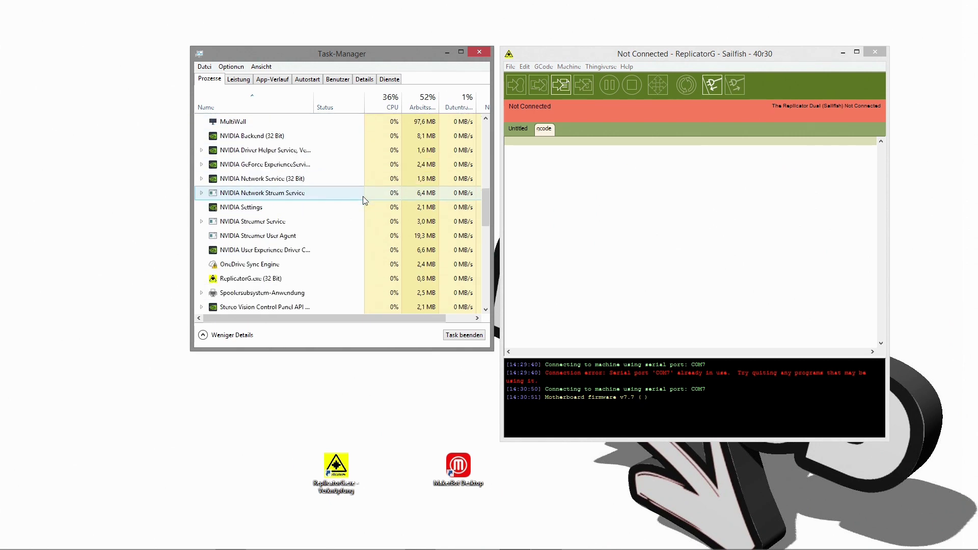
pyautogui.scroll(-1, 363, 196)
pyautogui.scroll(-1, 363, 197)
pyautogui.scroll(3, 363, 197)
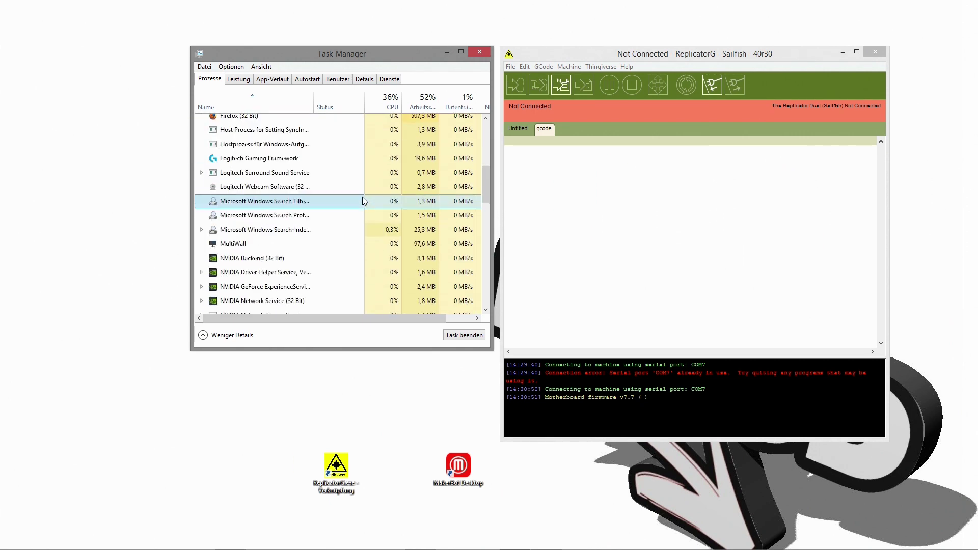
pyautogui.scroll(3, 362, 196)
pyautogui.scroll(3, 362, 196)
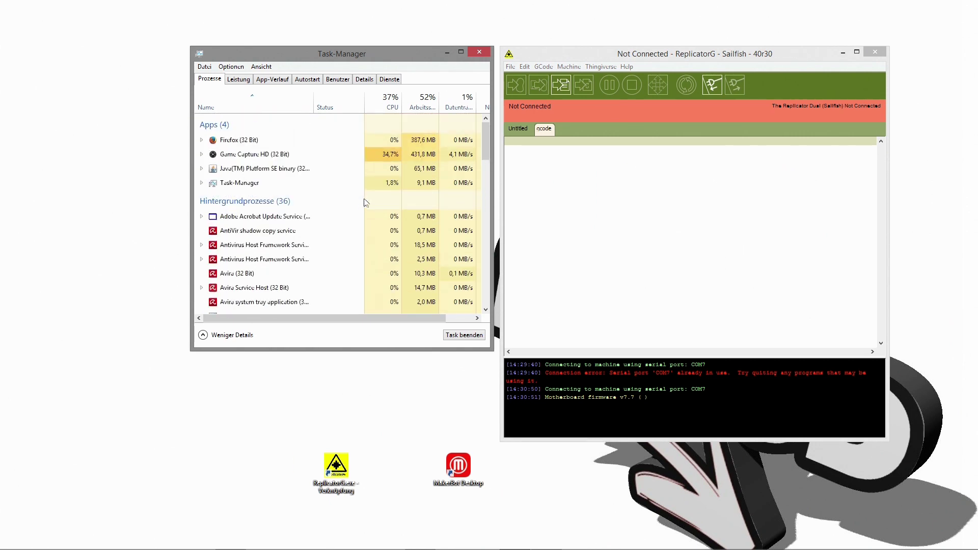
pyautogui.click(703, 84)
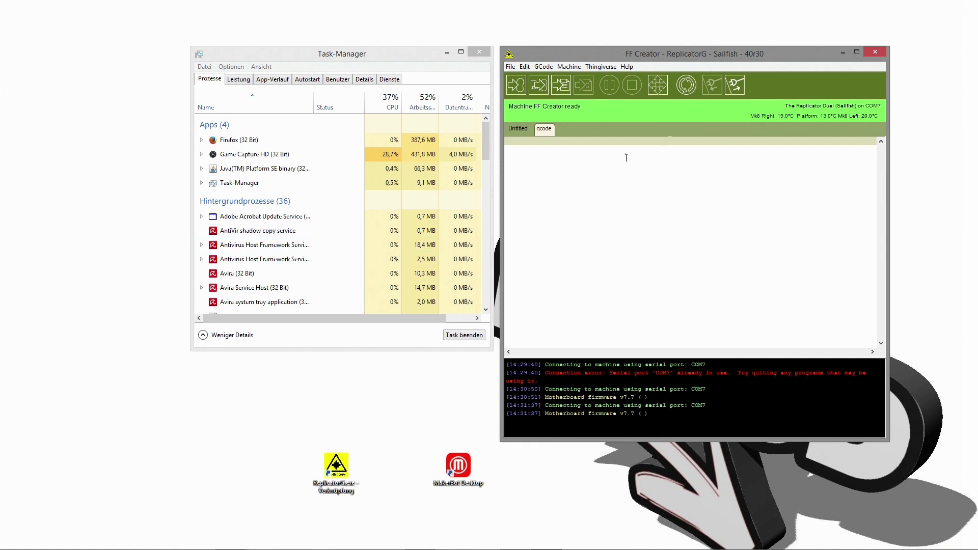
# Disconnect ReplicatorG from the FF Creator and launch MakerBot Desktop from its desktop shortcut.
pyautogui.click(738, 85)
pyautogui.click(463, 467)
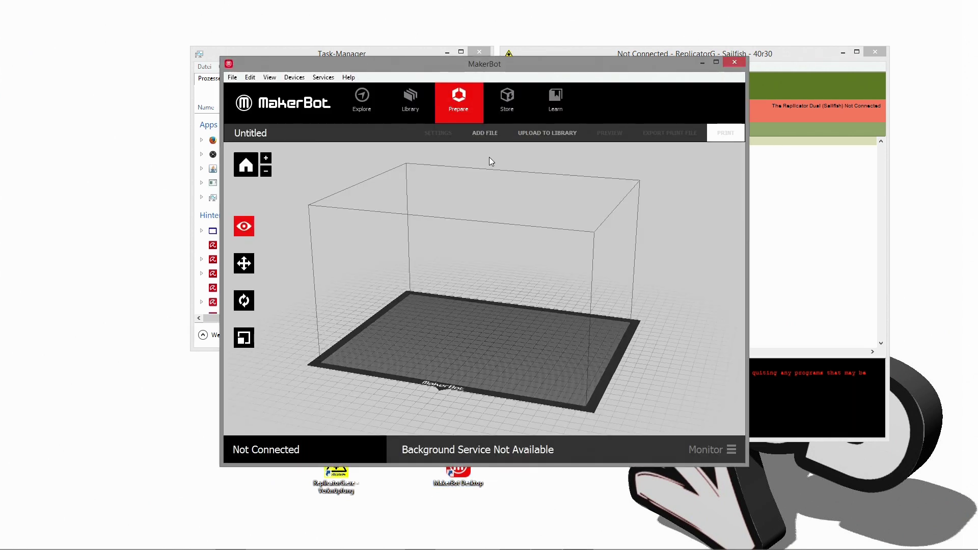
# Use Services > Restart Background Service until FF Creator shows Ready to Print, then close MakerBot Desktop.
pyautogui.click(324, 77)
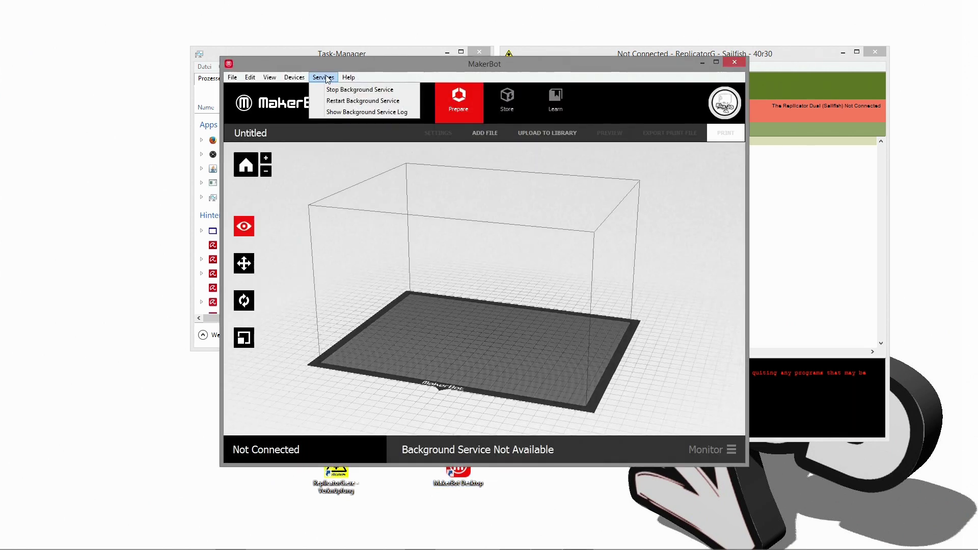
pyautogui.click(385, 101)
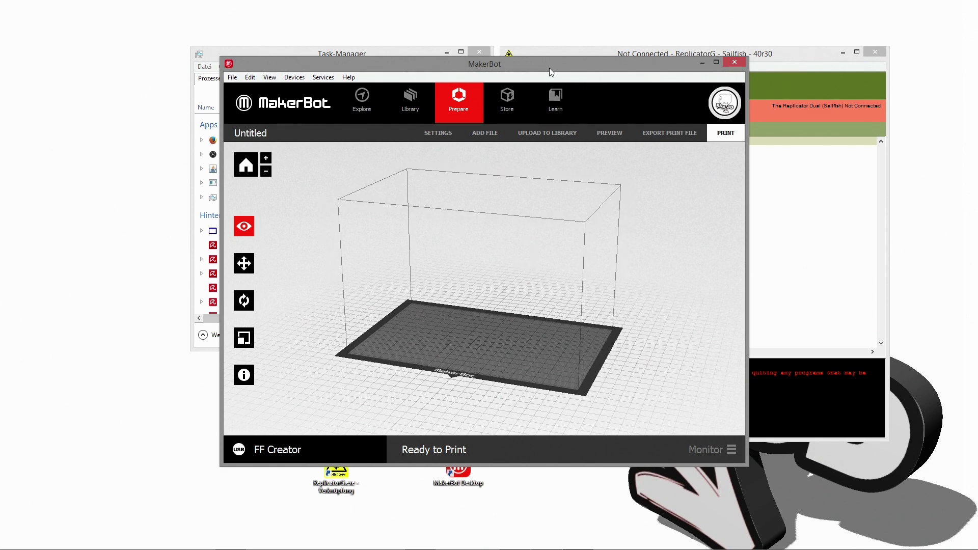
pyautogui.moveTo(549, 68); pyautogui.dragTo(637, 102)
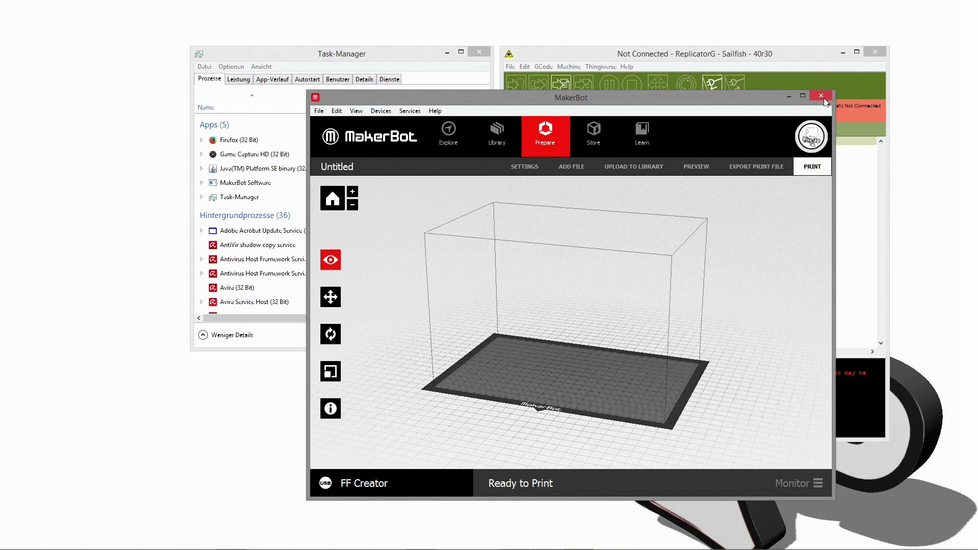
pyautogui.click(822, 97)
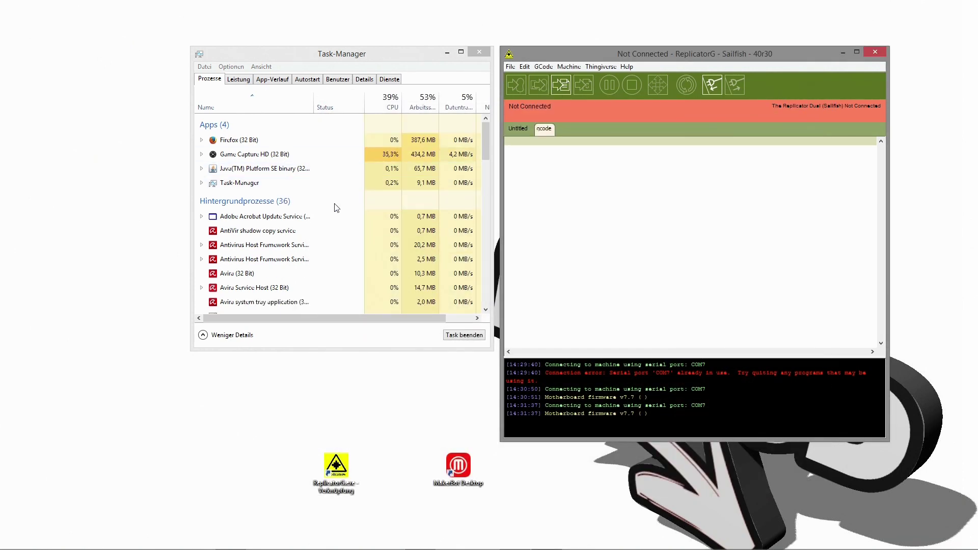
pyautogui.scroll(-2, 334, 207)
pyautogui.scroll(-2, 334, 207)
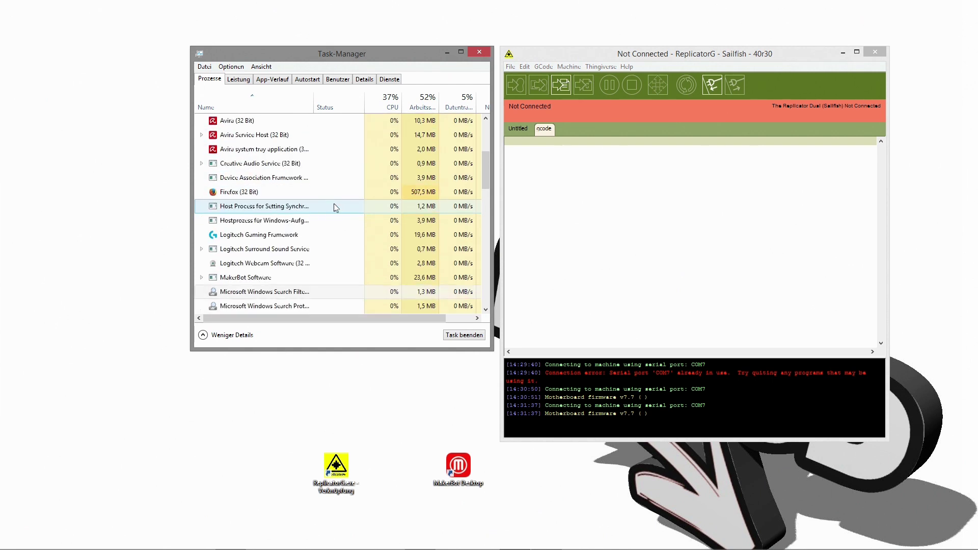
# End MakerBot Software with Task beenden, reconnect ReplicatorG to FF Creator on COM7, and close Task Manager.
pyautogui.click(203, 277)
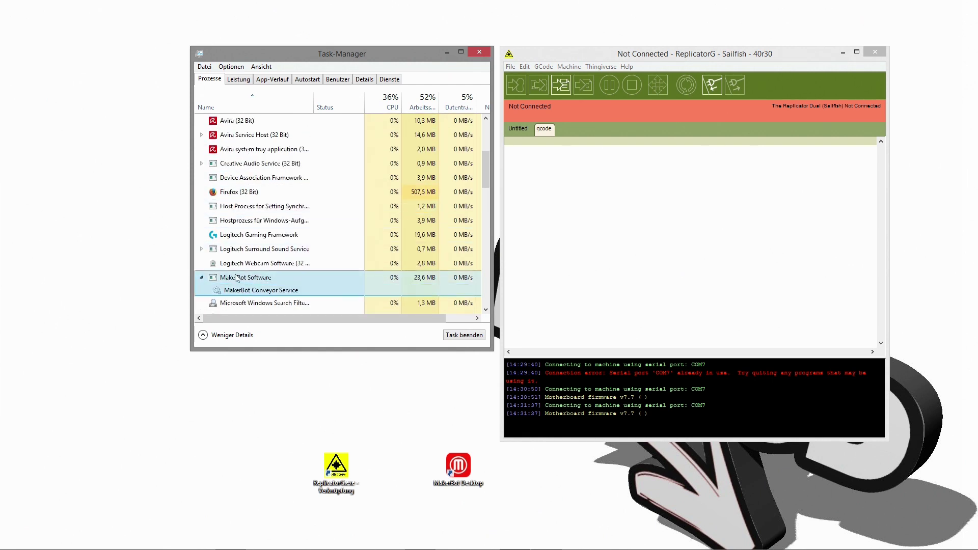
pyautogui.click(717, 84)
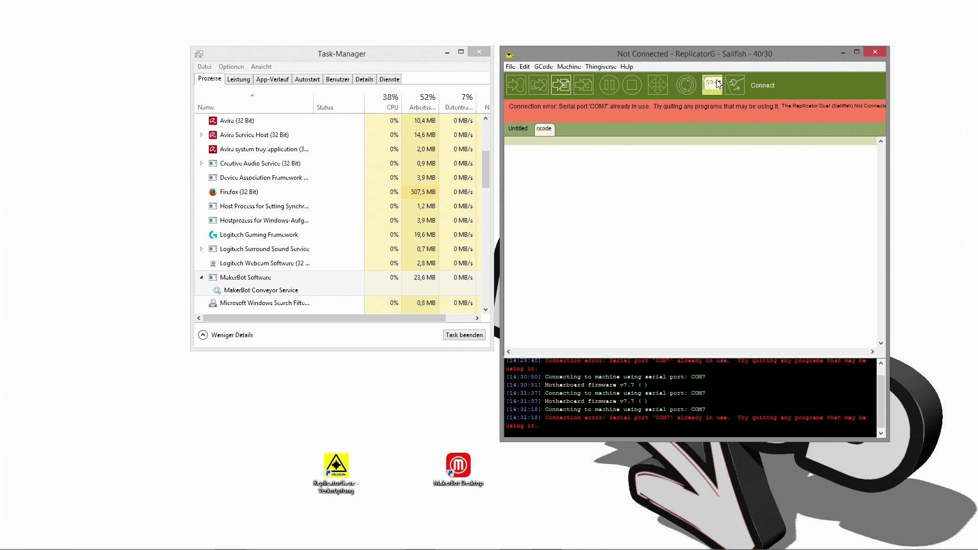
pyautogui.rightClick(238, 278)
pyautogui.click(273, 293)
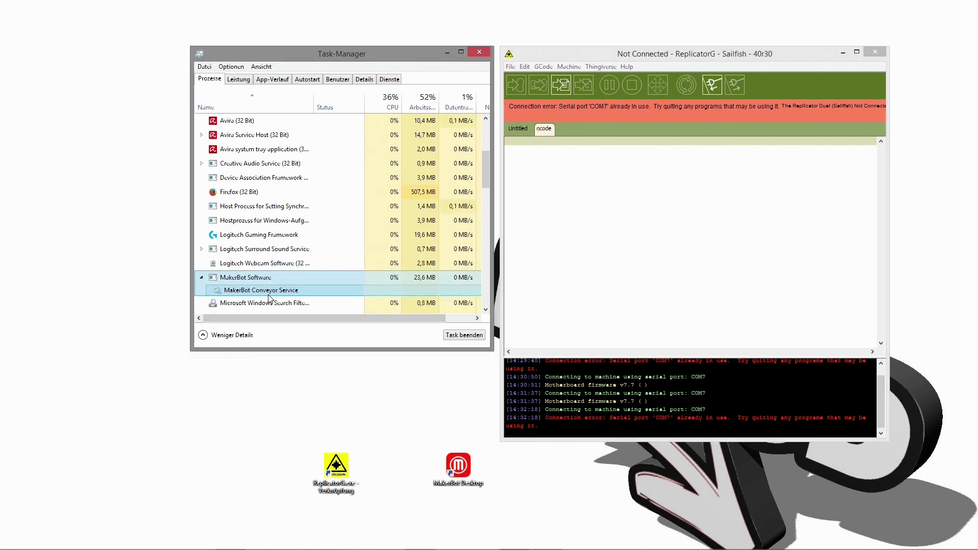
pyautogui.click(711, 83)
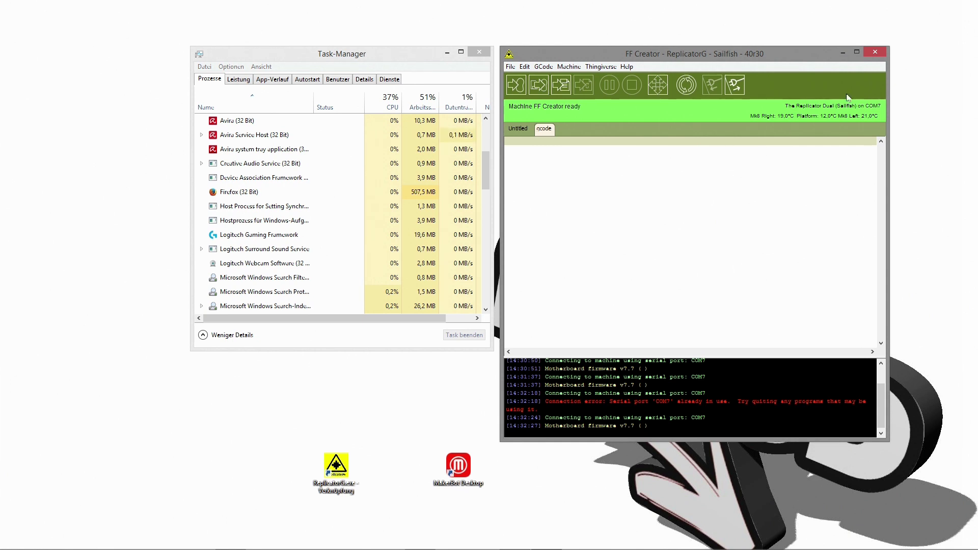
pyautogui.click(483, 53)
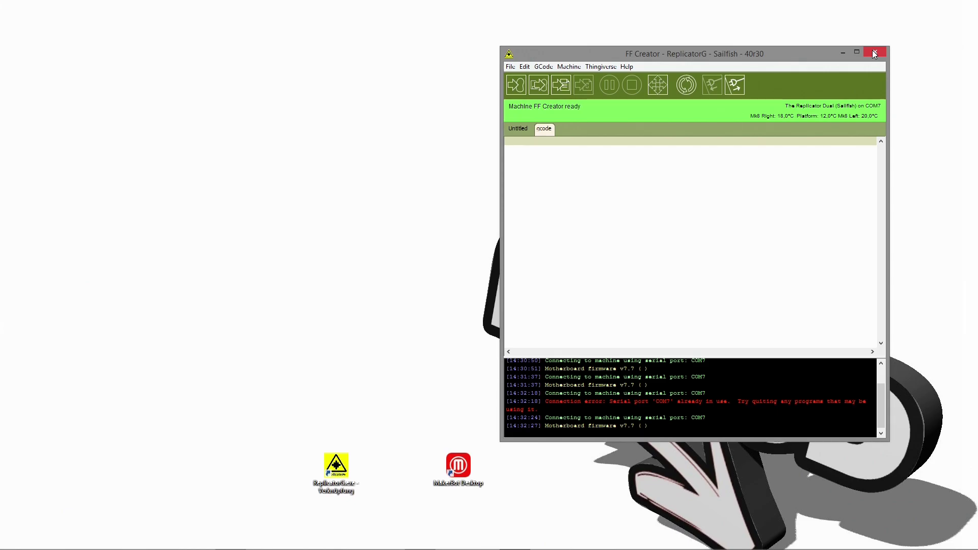